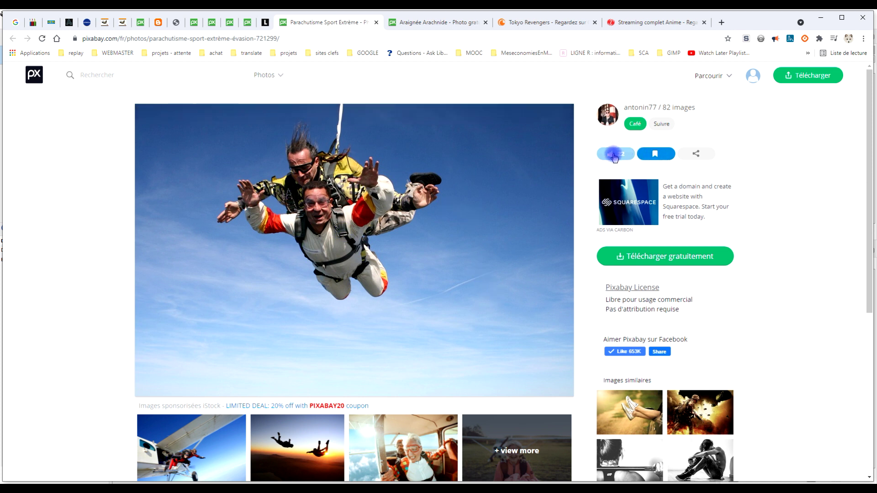
Copy the tandem skydiving photo from the Pixabay page with Copier l'image
right_click(346, 226)
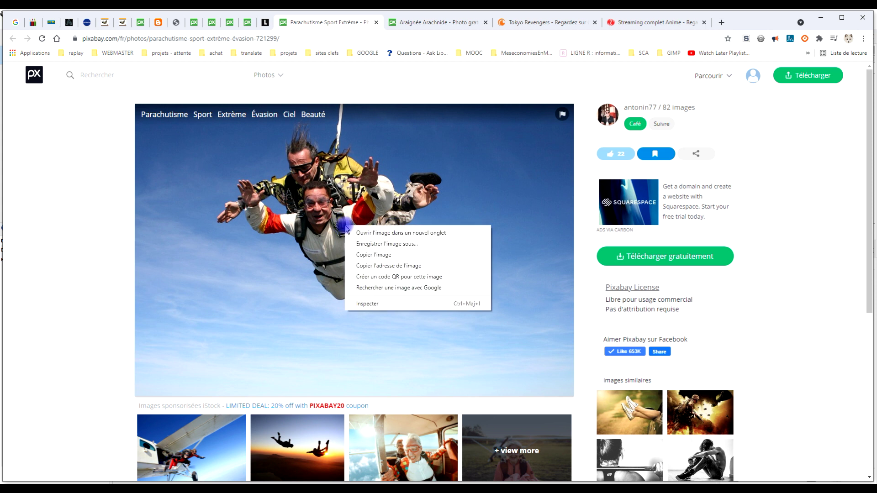
left_click(377, 255)
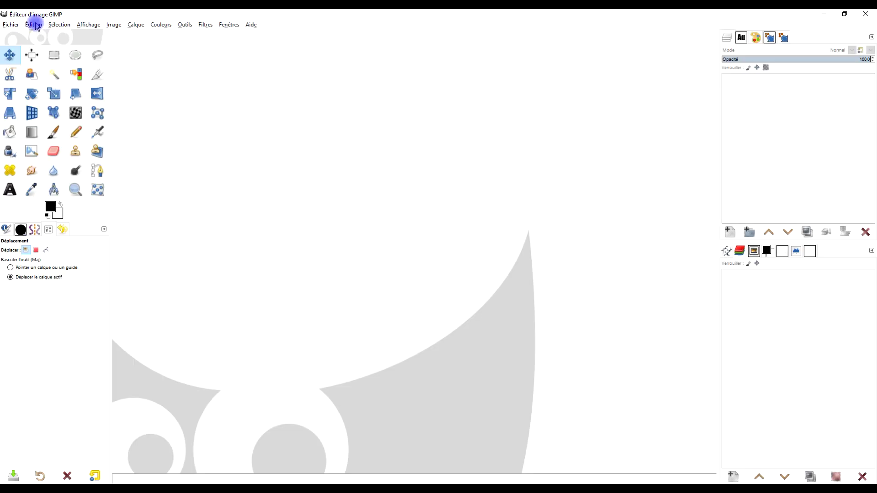
Paste the clipboard photo as a new 960×640 image and zoom it to fill the window
left_click(34, 25)
mouse_move(53, 134)
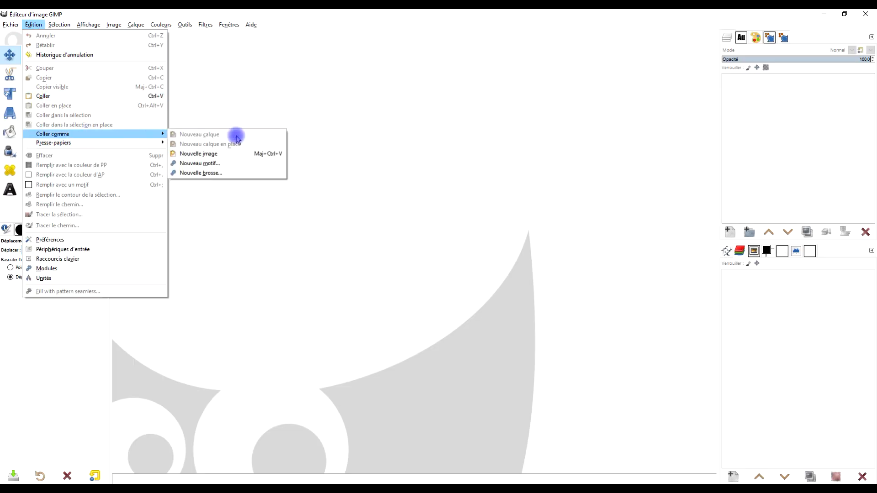
left_click(225, 154)
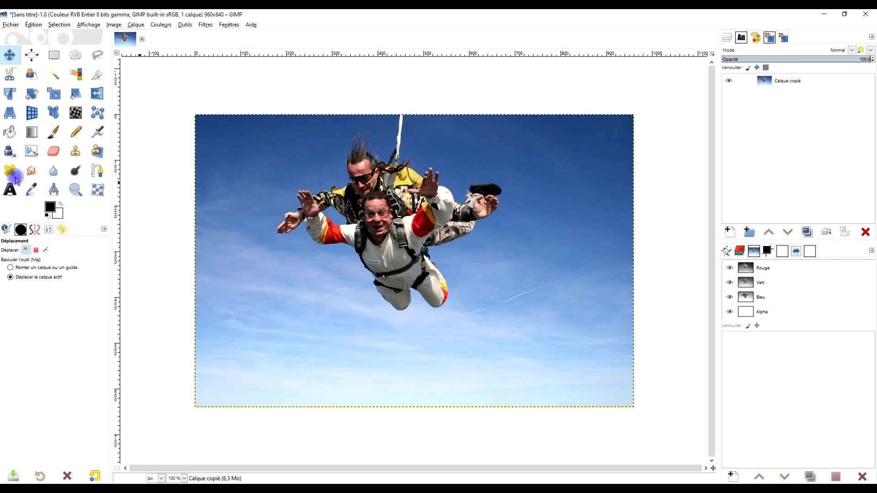
left_click(76, 190)
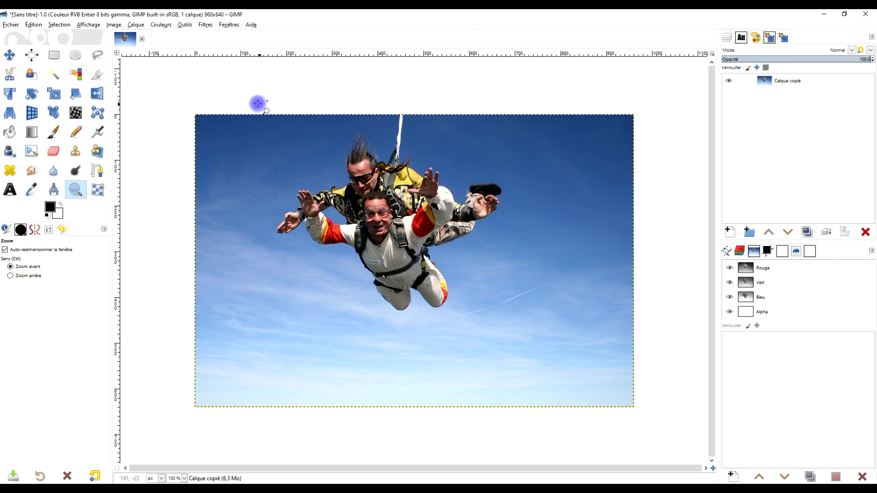
left_click_drag(192, 112, 639, 413)
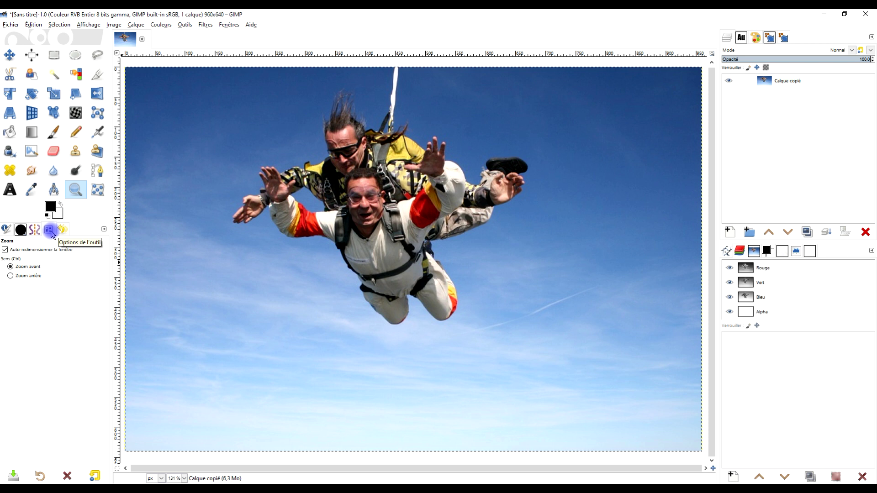
Add a new transparent layer named RAYONS above the photo
left_click(730, 233)
type("RAYONS")
left_click(696, 150)
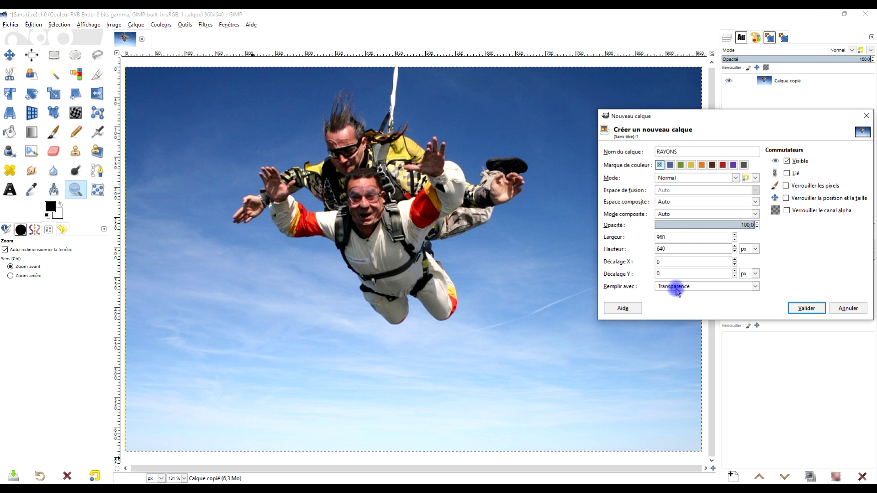
left_click(677, 288)
left_click(679, 328)
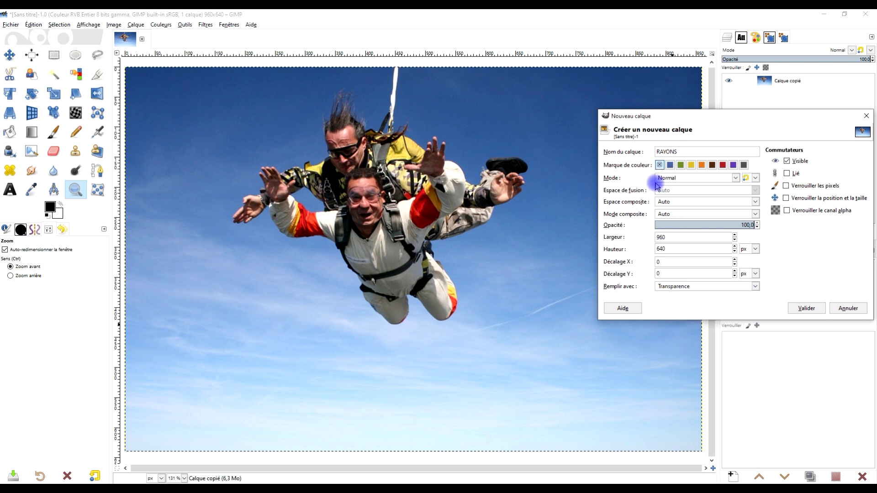
left_click(809, 310)
Rename the photo layer Calque copié to ORIGINAL
left_click(783, 96)
double_click(783, 95)
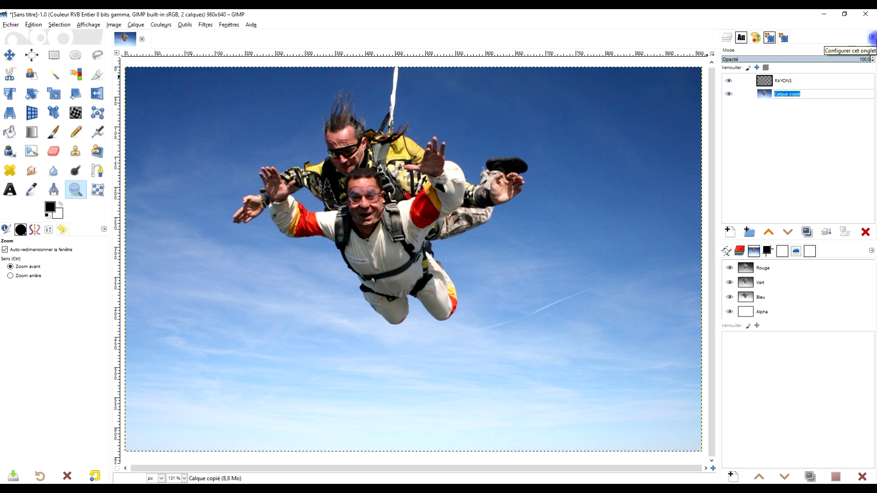
type("ORI")
key("BackSpace")
type("GINA")
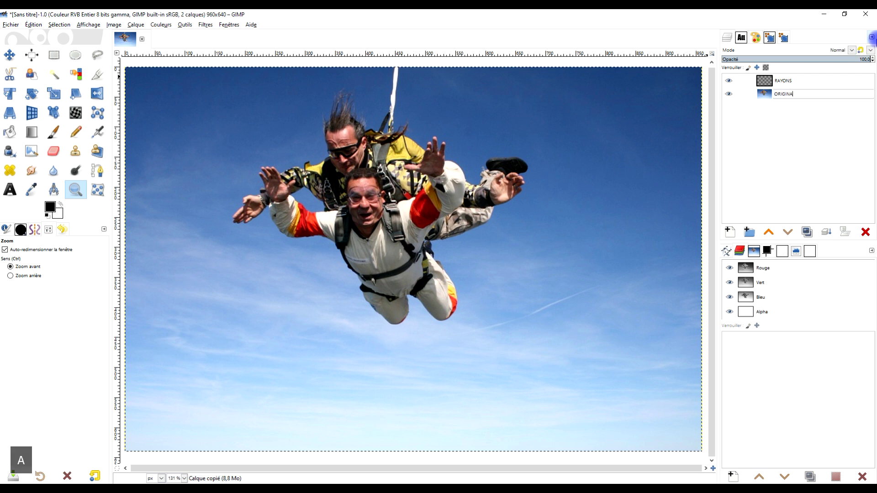
type("L")
key("Return")
Render Ligne Nova with 40 lines onto the active RAYONS layer
left_click(782, 83)
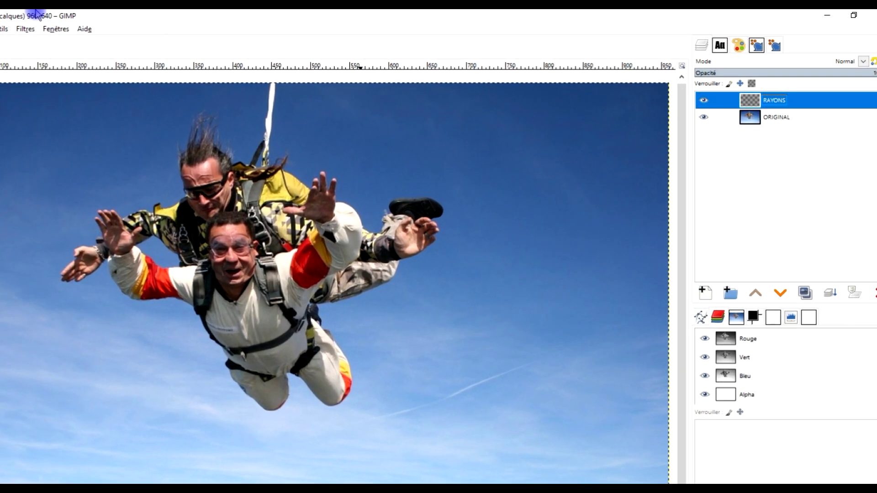
left_click(25, 28)
mouse_move(160, 177)
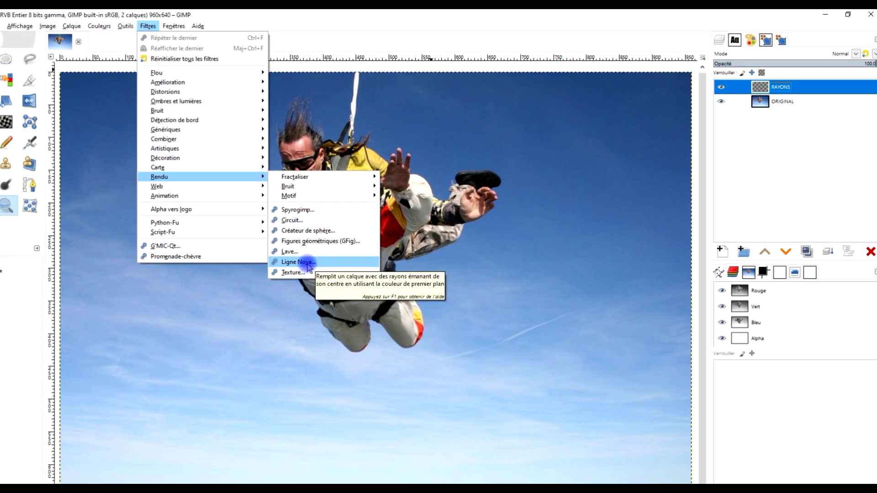
left_click(299, 256)
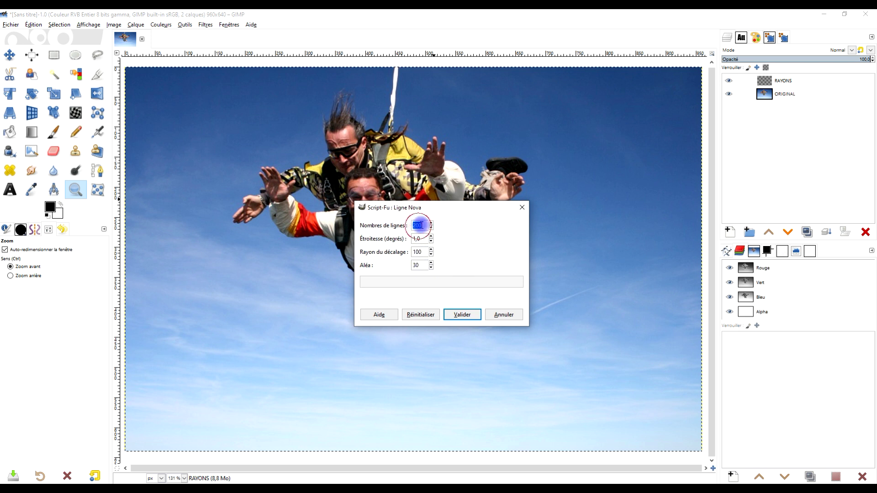
type("40")
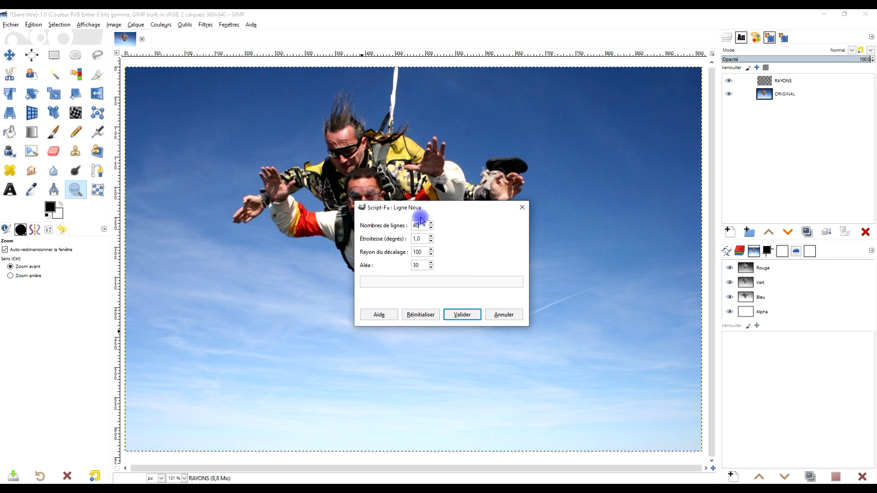
left_click(462, 315)
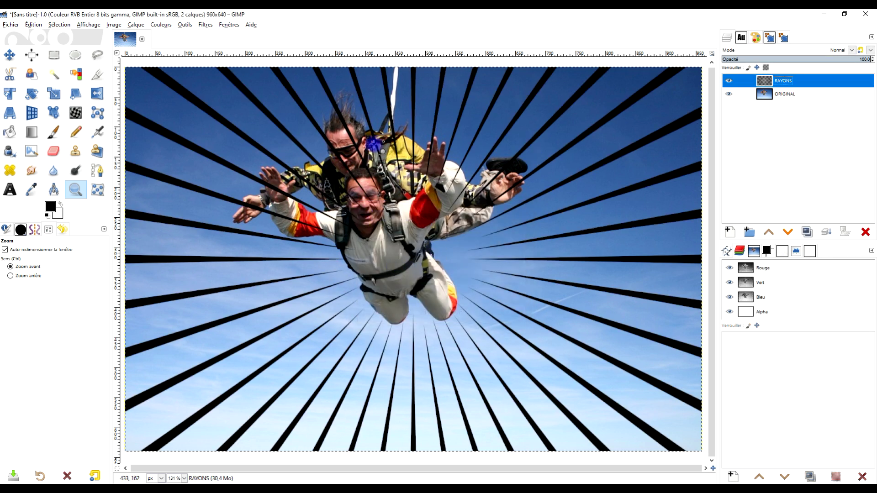
left_click(457, 236, "ctrl")
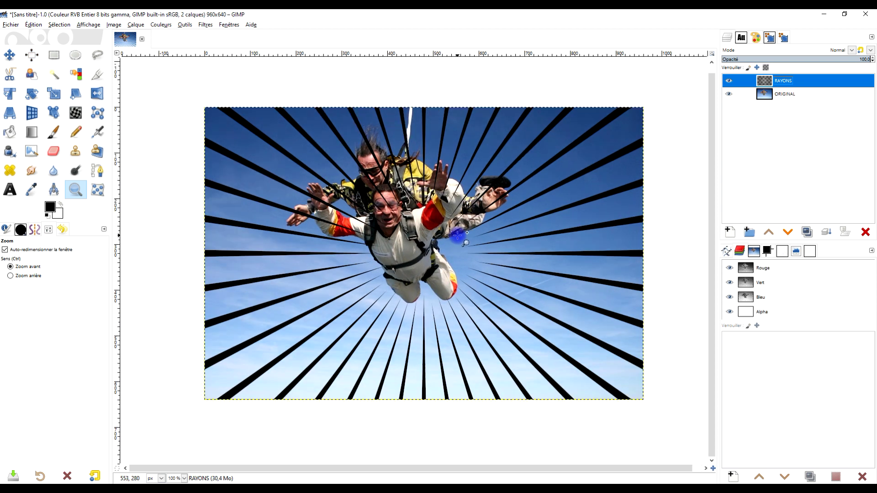
left_click(458, 235)
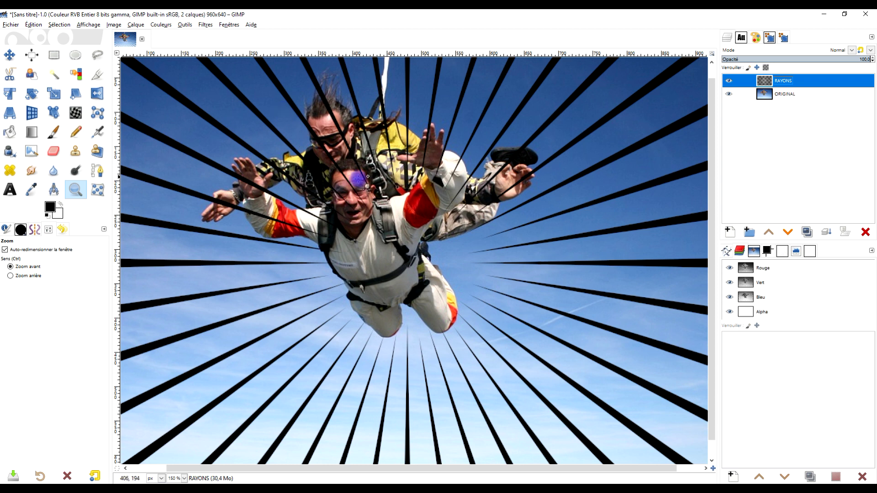
left_click(454, 236, "ctrl")
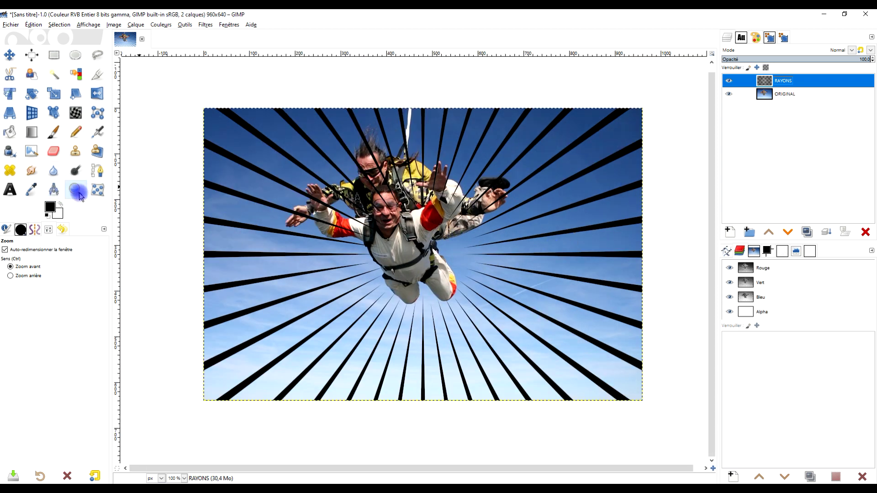
left_click_drag(198, 104, 650, 402)
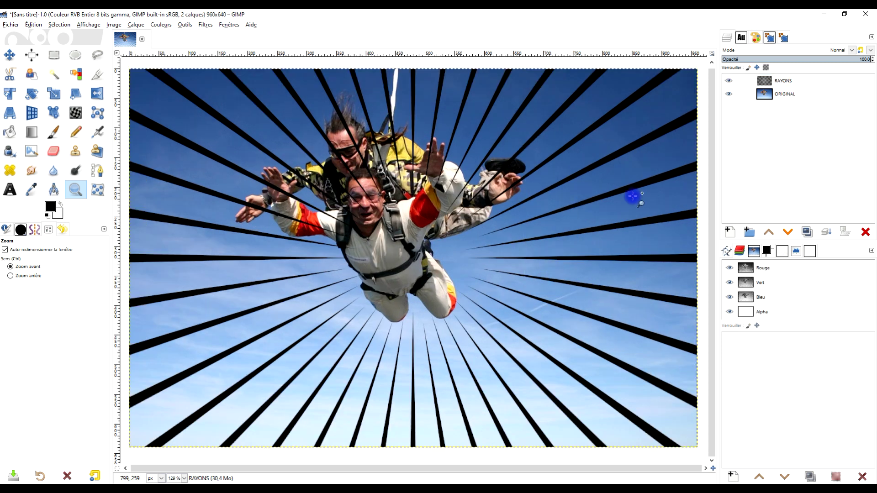
Hide the RAYONS layer and add a new layer named RAYONS 2
left_click(731, 83)
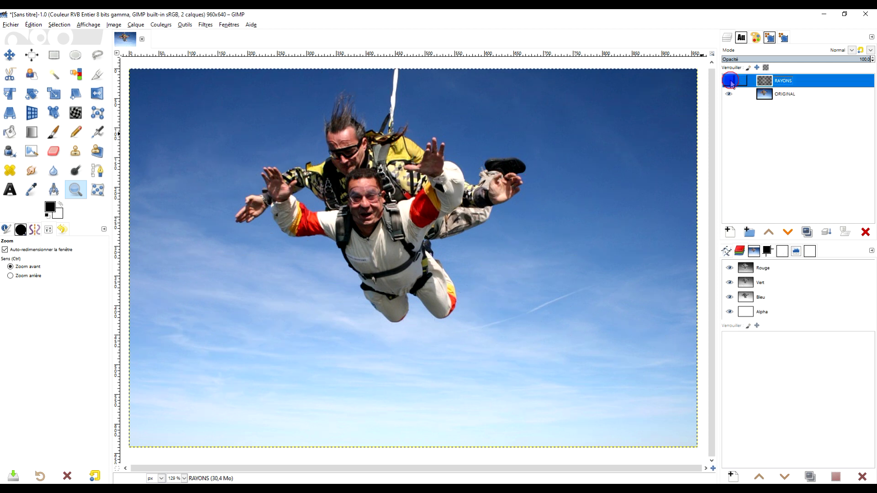
left_click(730, 231)
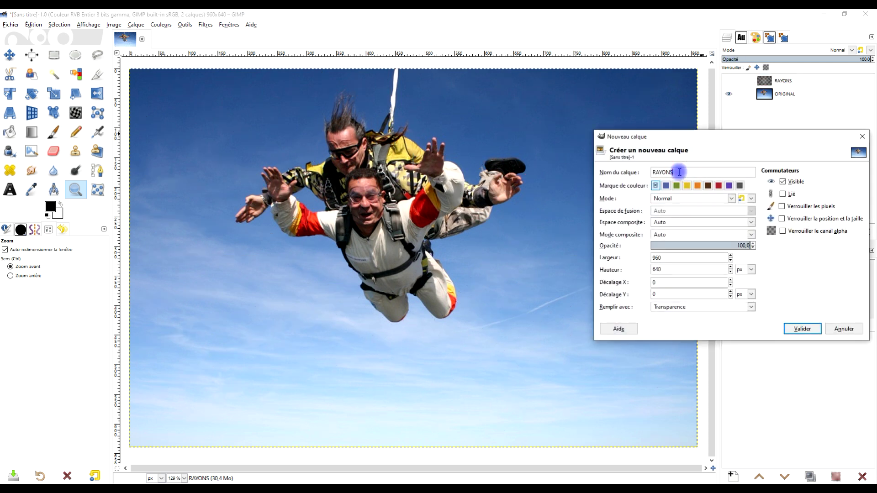
type(" 2")
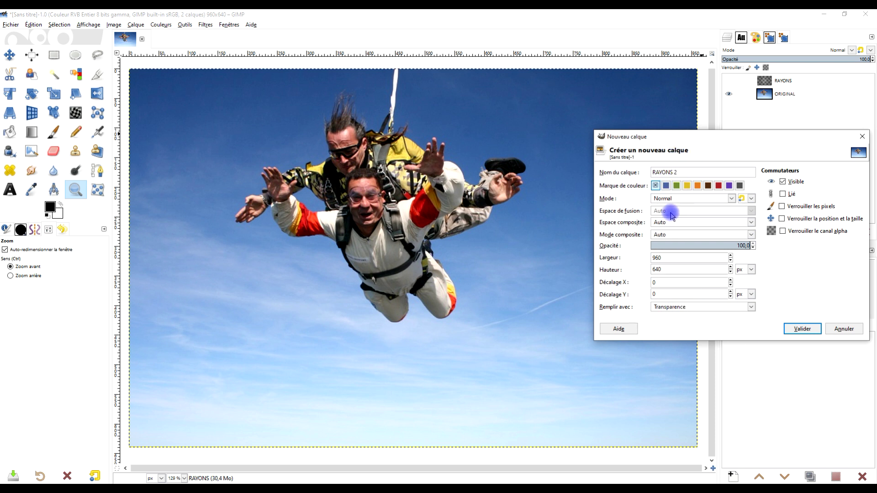
left_click(803, 329)
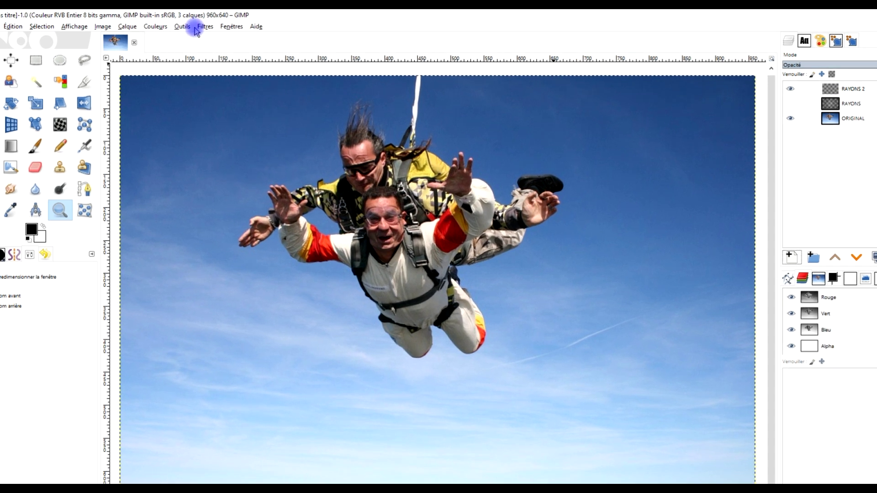
Render Ligne Nova on RAYONS 2 with 40 lines and narrowness 10
left_click(196, 27)
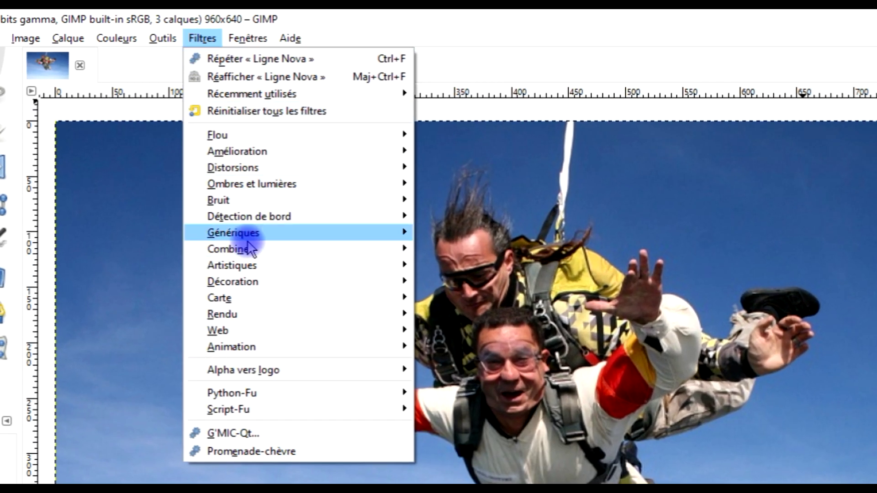
mouse_move(223, 314)
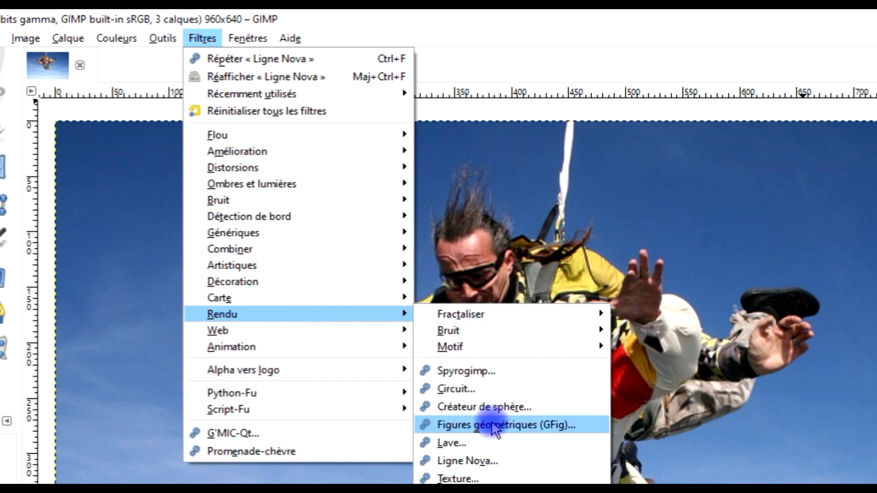
left_click(485, 462)
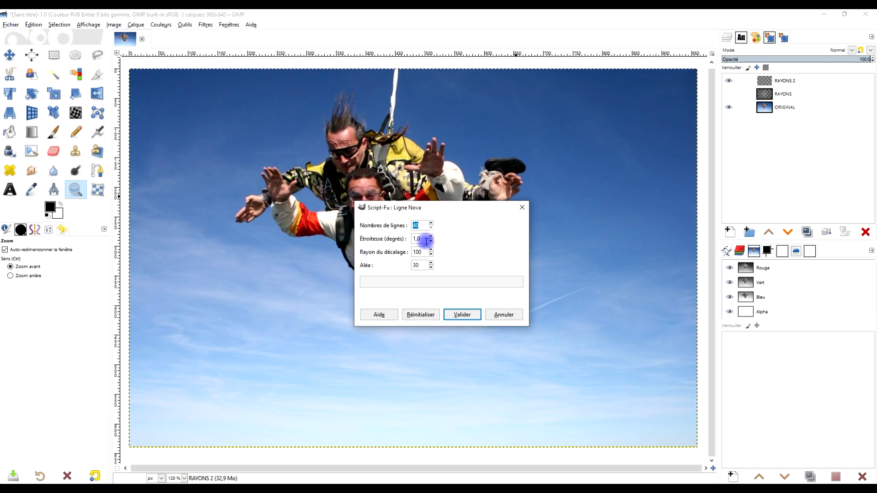
left_click(417, 239)
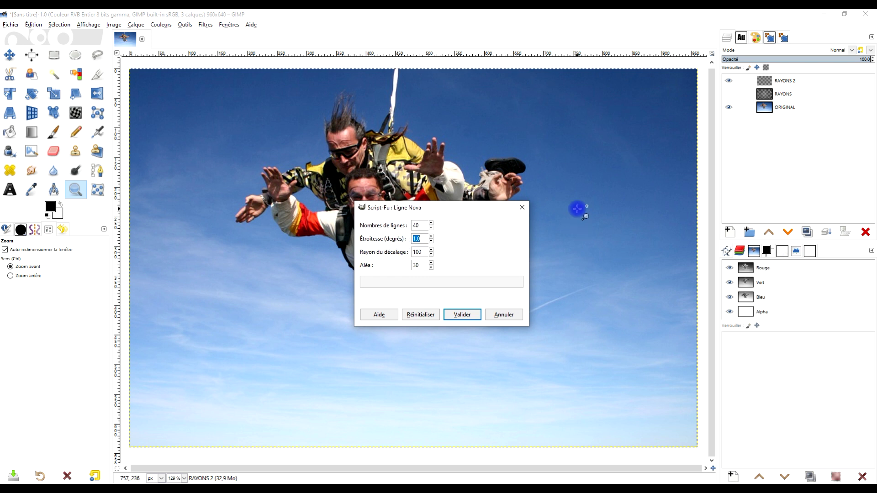
type("10")
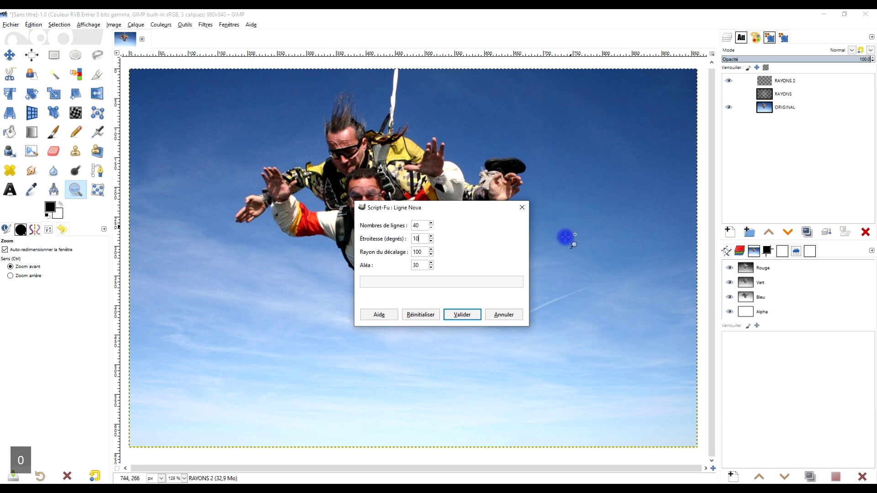
left_click(461, 315)
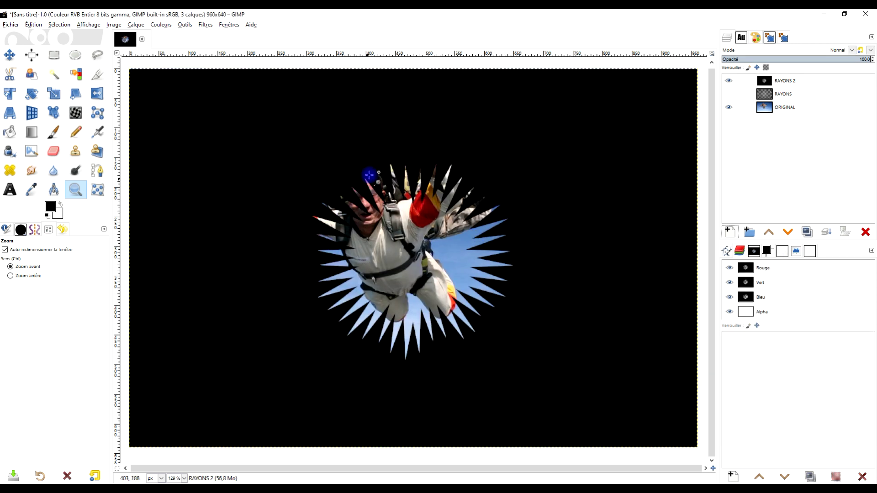
Move the RAYONS 2 starburst layer up and to the left
left_click(728, 95)
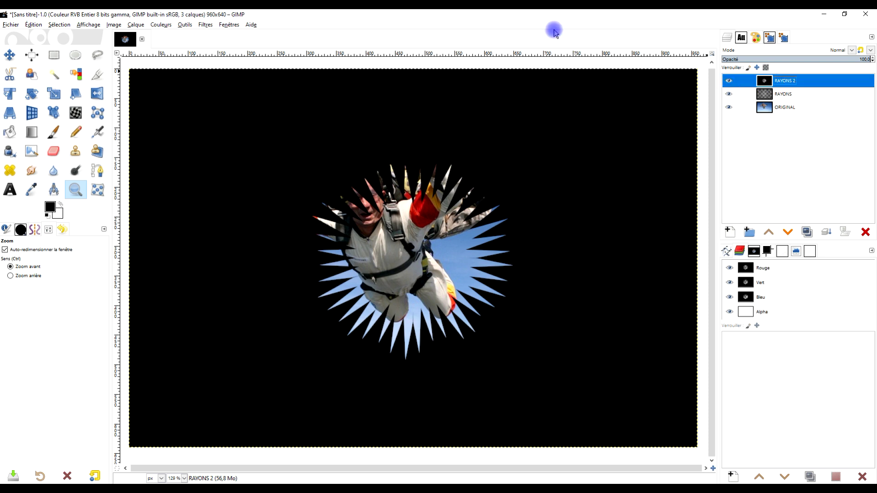
left_click(727, 94)
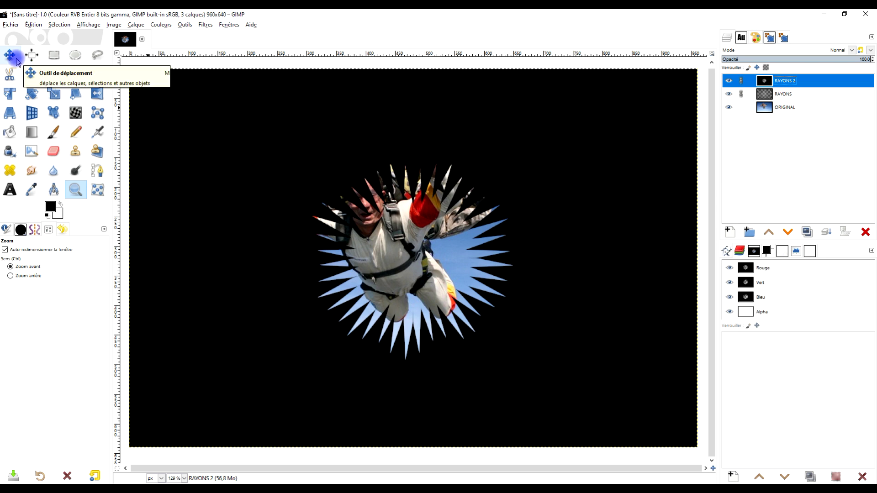
left_click(10, 55)
left_click_drag(425, 267, 382, 211)
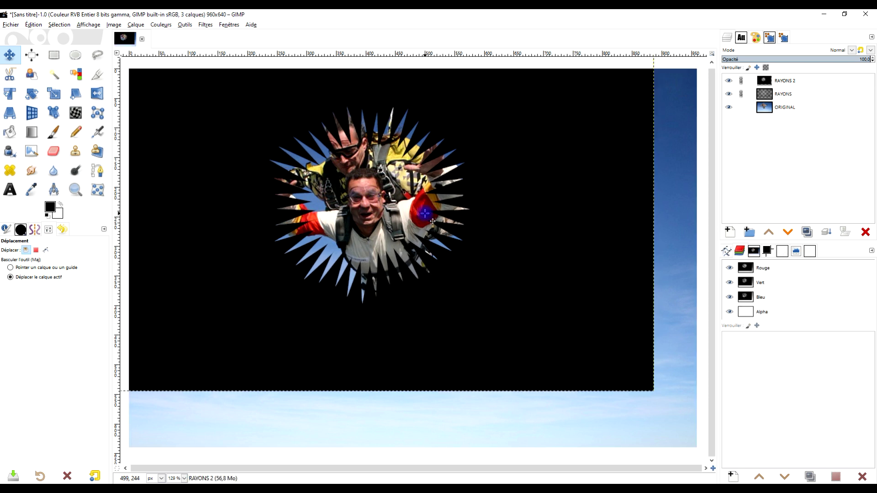
scroll(432, 221, "down", 1)
scroll(436, 222, "down", 1)
scroll(439, 223, "up", 1)
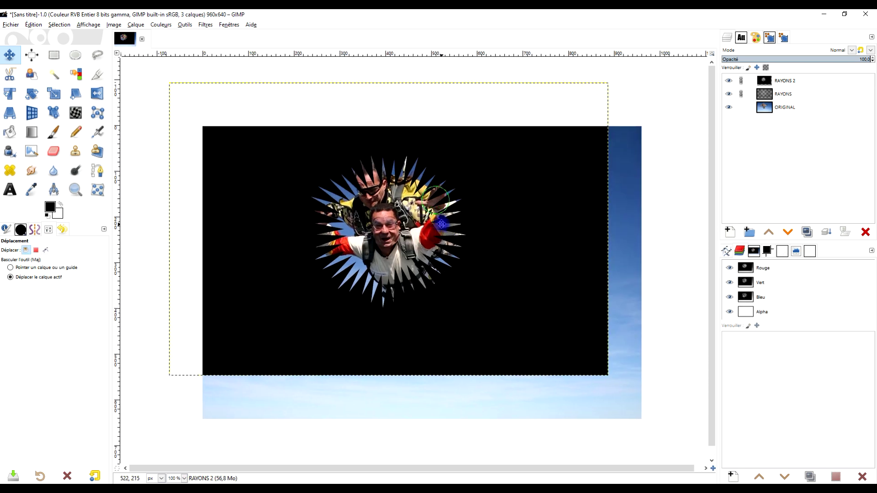
Hide the RAYONS 2 layer and make RAYONS the active layer
left_click(729, 80)
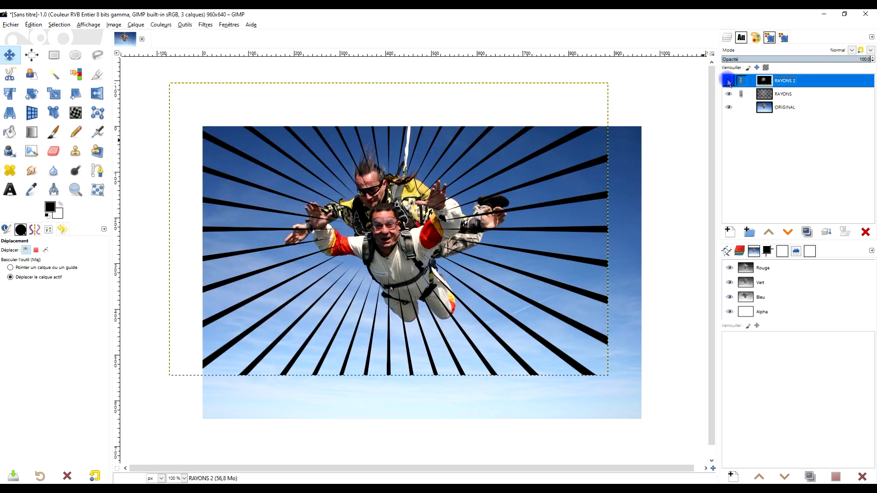
left_click(729, 81)
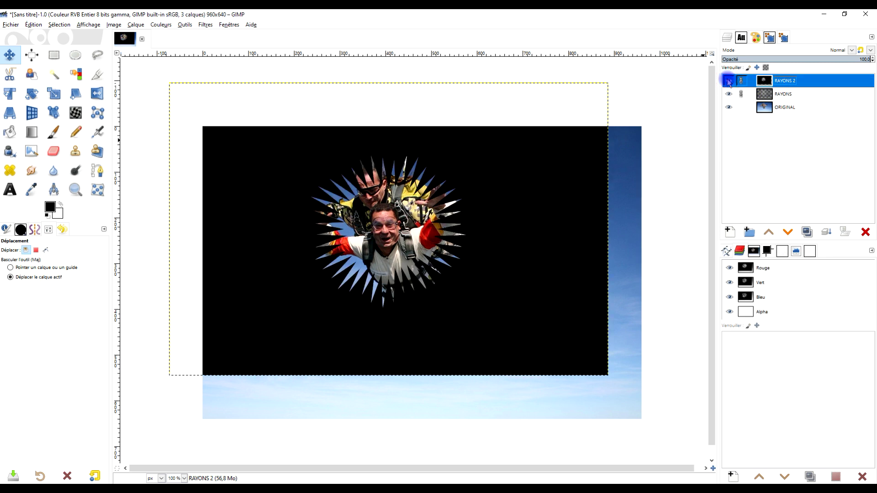
left_click(729, 81)
left_click(750, 93)
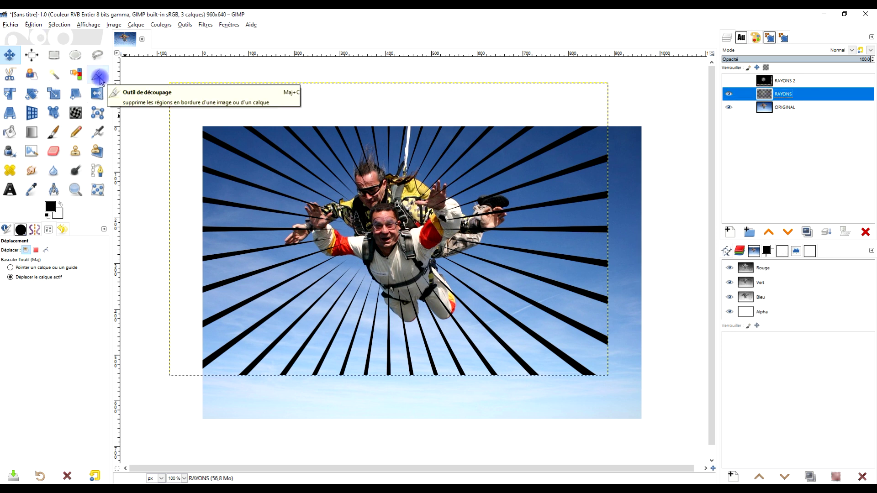
Crop the canvas to 888×544 around the rayed photo area and zoom to fit
left_click(99, 78)
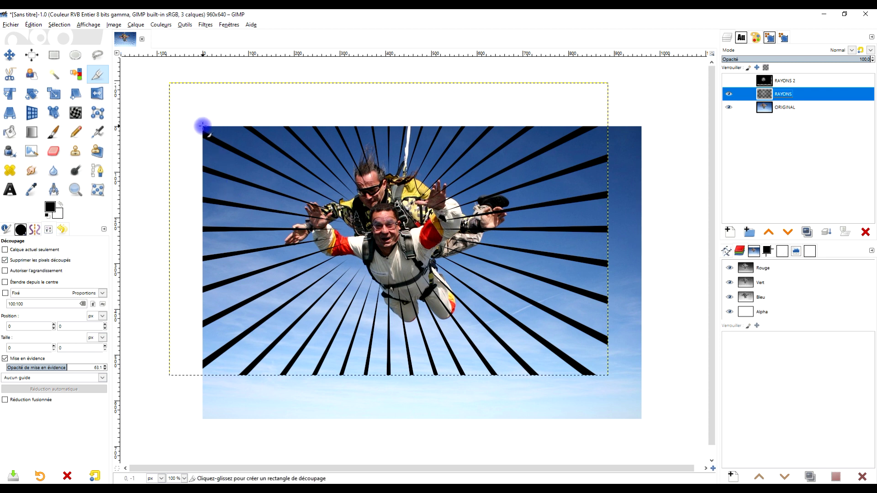
left_click_drag(202, 126, 606, 375)
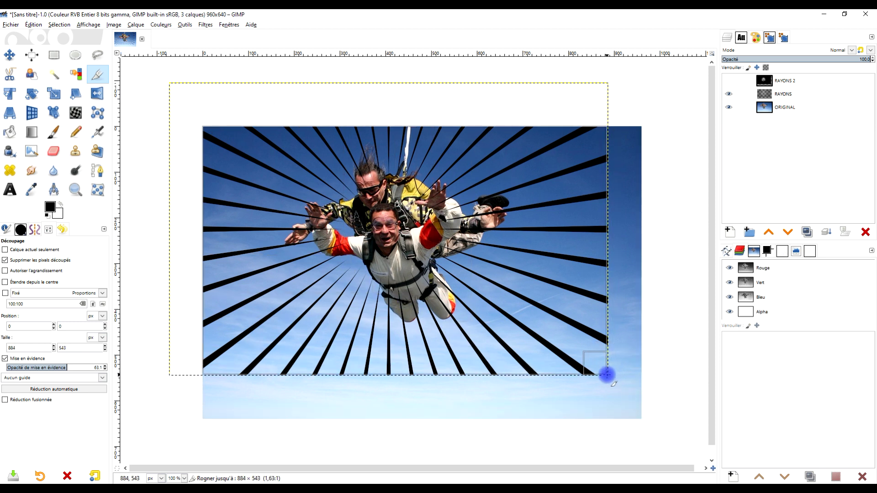
left_click_drag(607, 375, 608, 375)
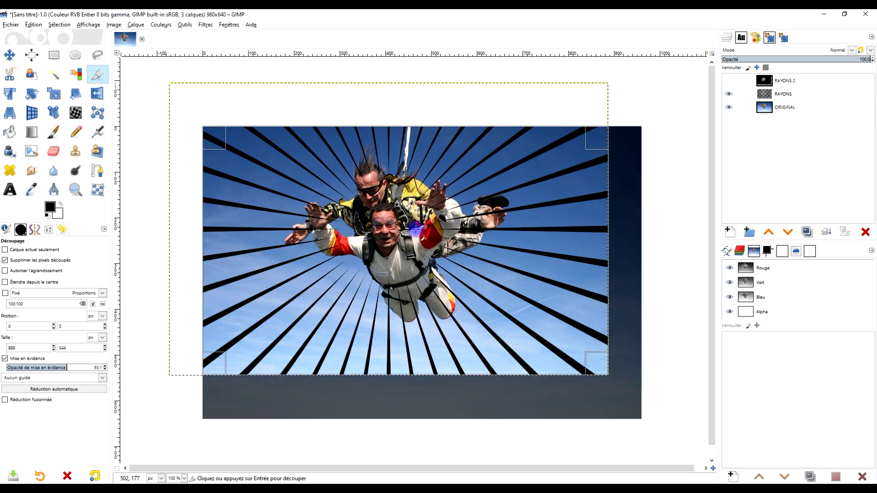
left_click(401, 221)
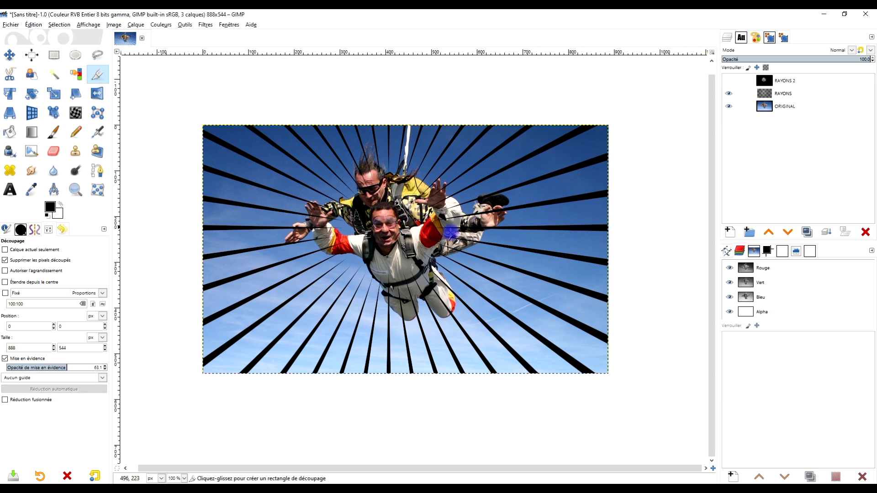
left_click(73, 192)
left_click_drag(198, 120, 630, 385)
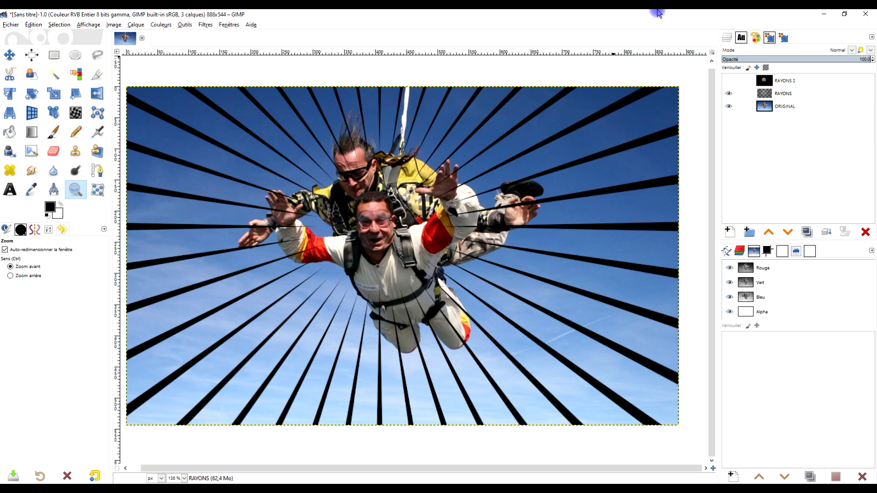
Colorize the RAYONS rays white with saturation 0 and lightness 1.000
left_click(785, 101)
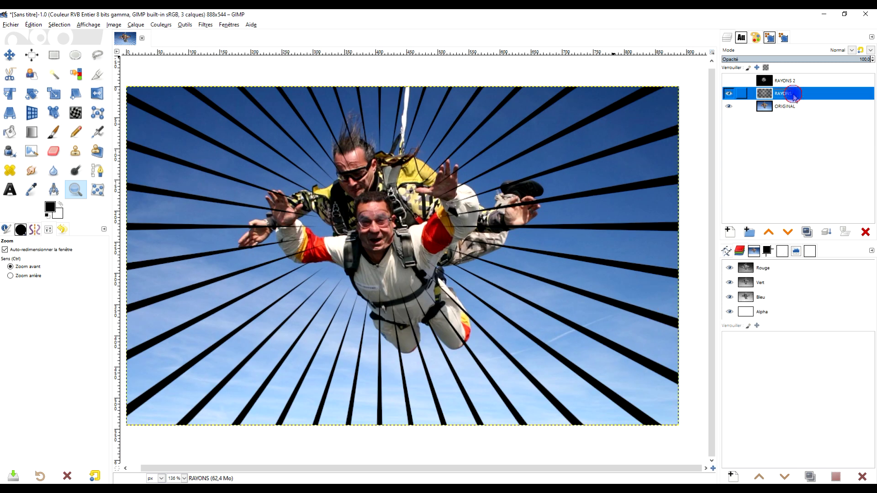
left_click(160, 24)
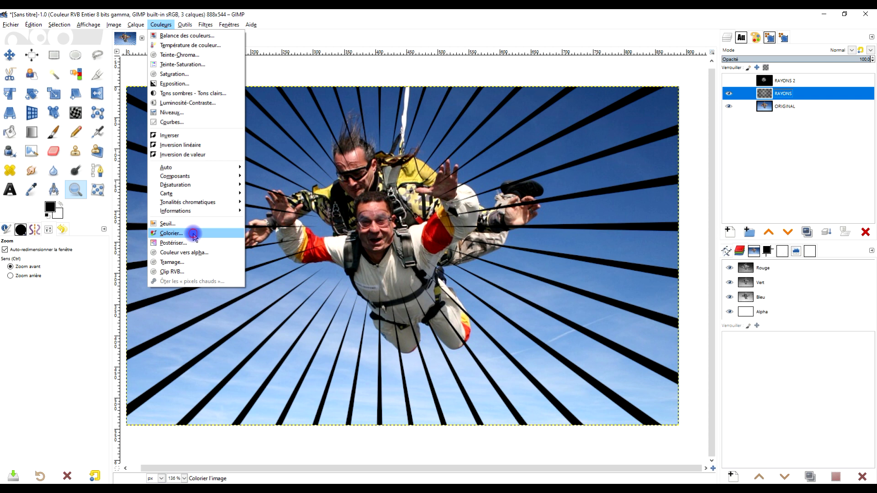
left_click(194, 235)
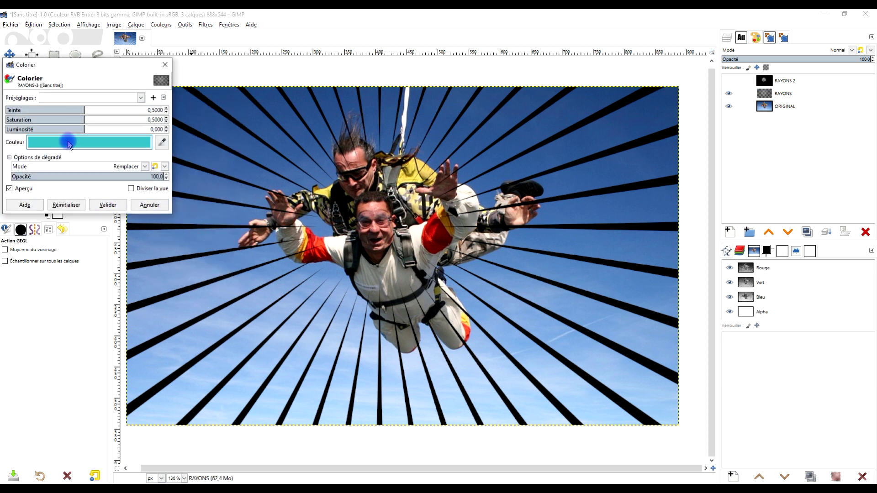
mouse_move(85, 129)
left_mouse_down()
mouse_move(124, 130)
mouse_move(101, 109)
mouse_move(1, 120)
left_mouse_up()
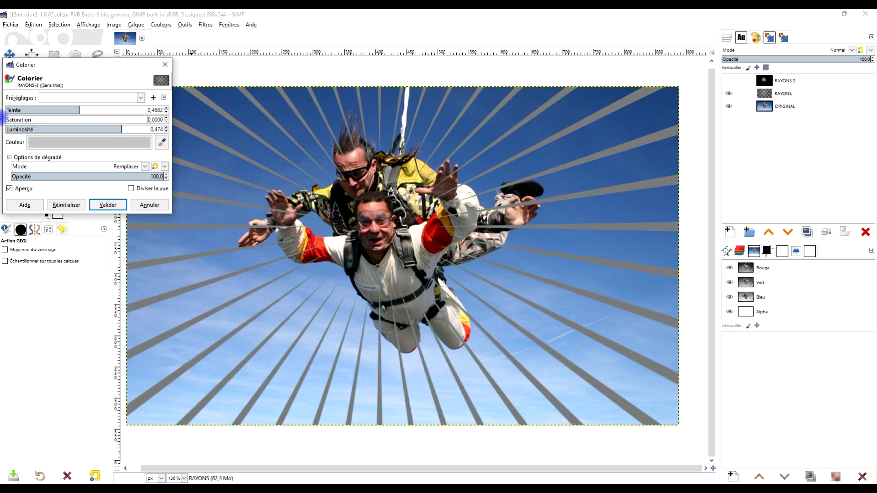
left_click_drag(112, 129, 201, 130)
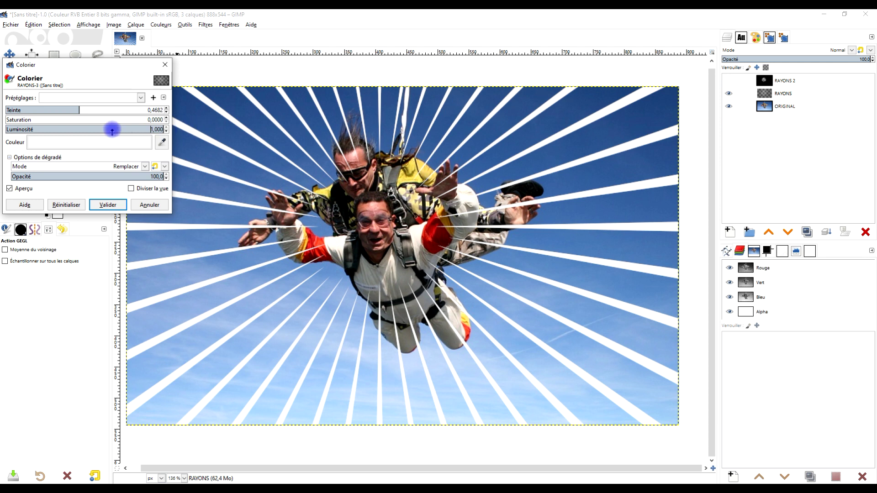
left_click(108, 204)
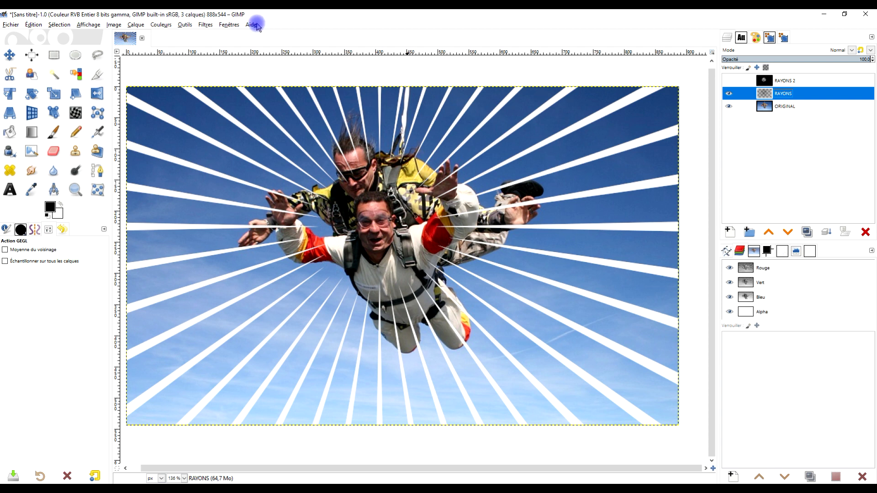
left_click(206, 24)
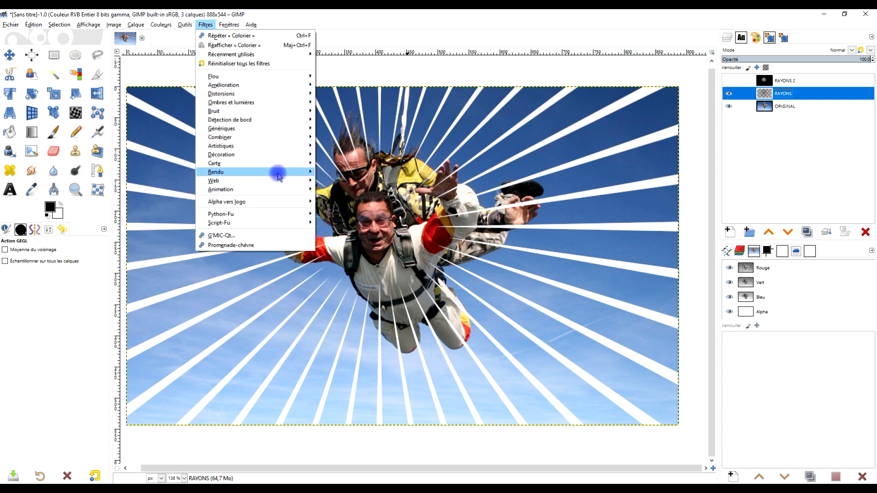
mouse_move(255, 171)
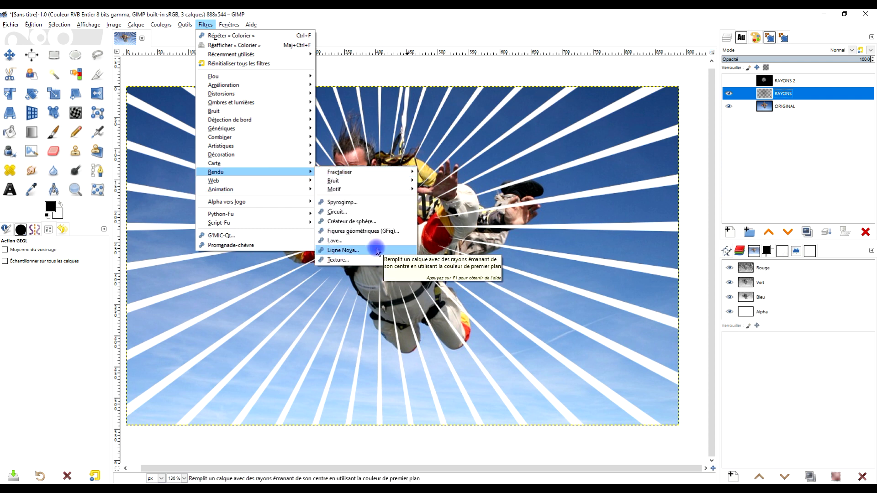
left_click(509, 14)
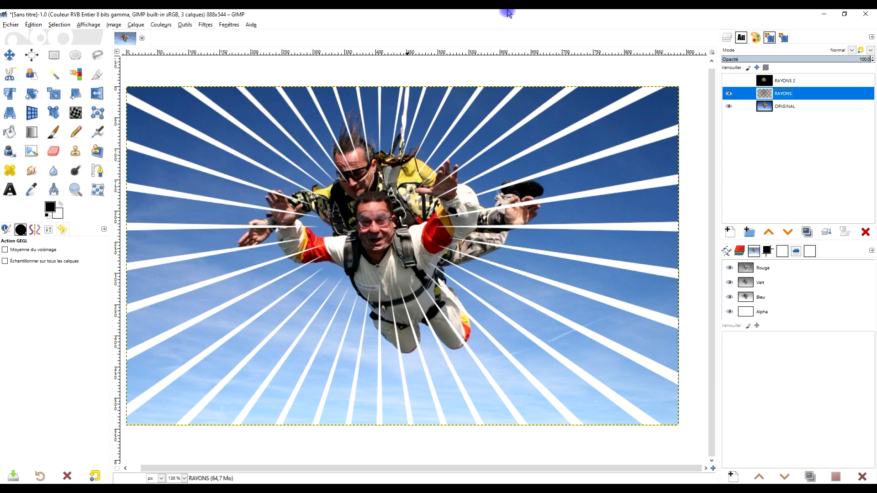